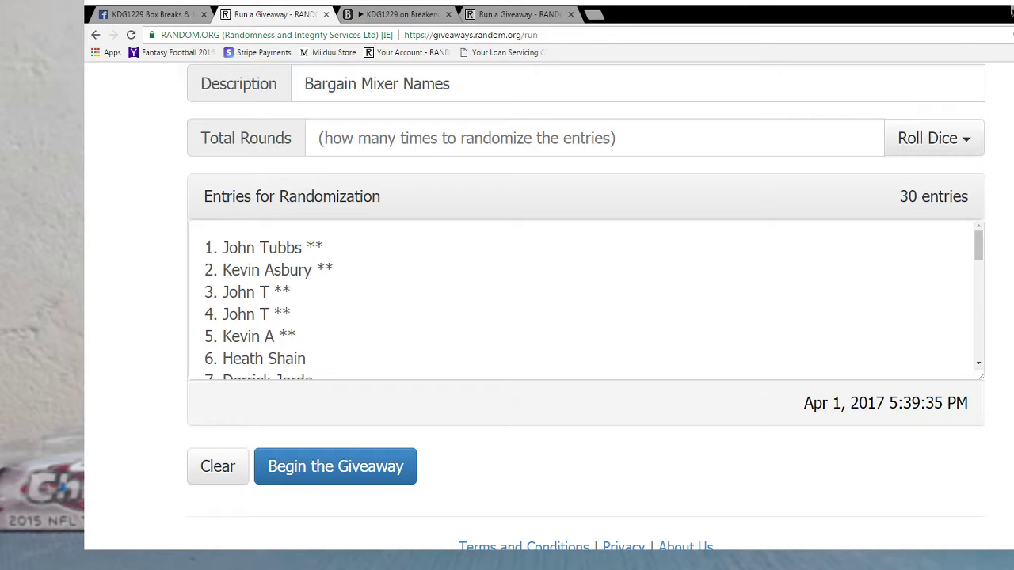
Review the name entries in the Bargain Mixer Names giveaway.
click(366, 247)
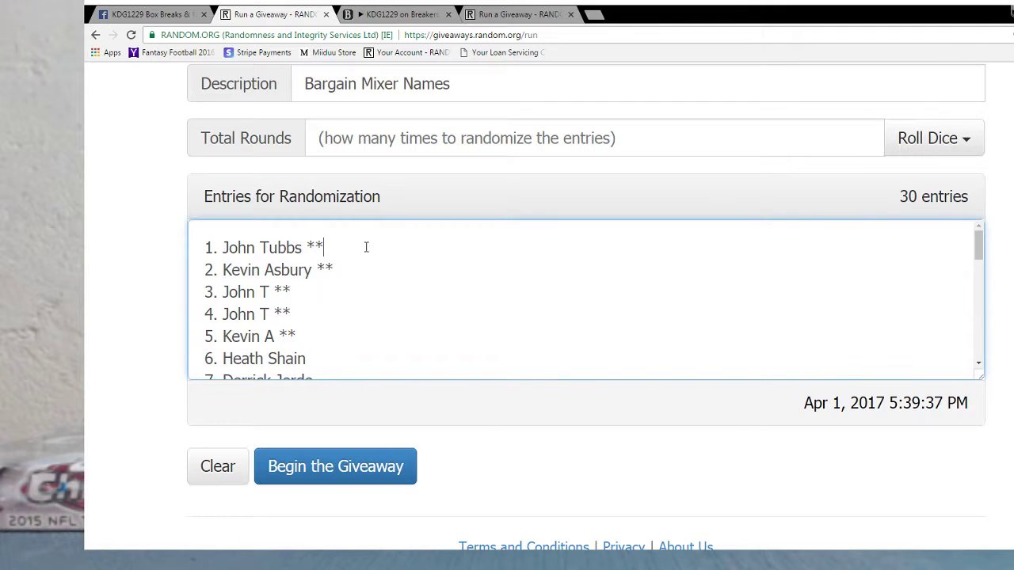
key(Down)
key(Down)
key(Down)
key(Down)
key(Down)
key(Down)
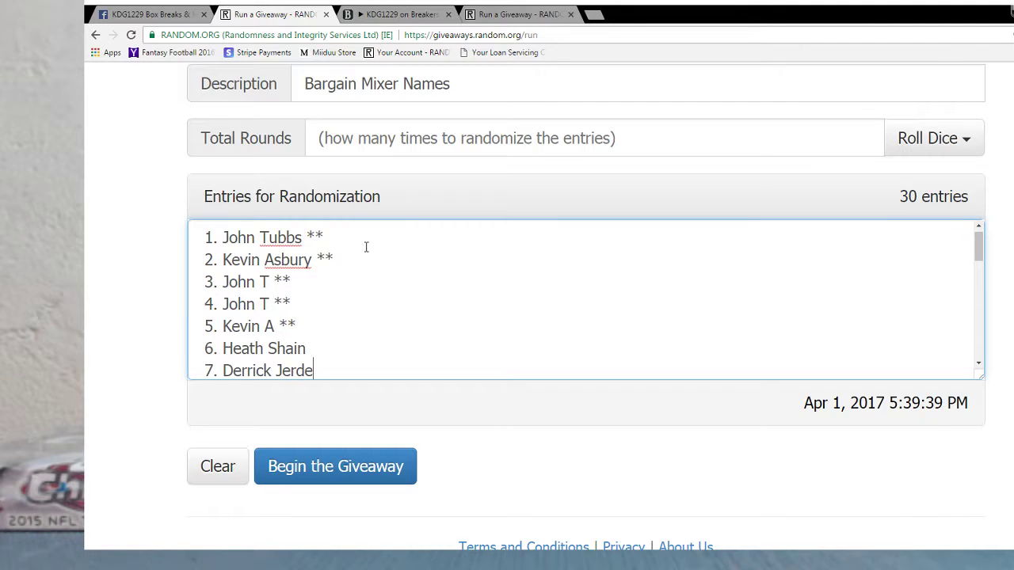
key(Down)
key(Down)
key(Down)
key(Down)
key(Down)
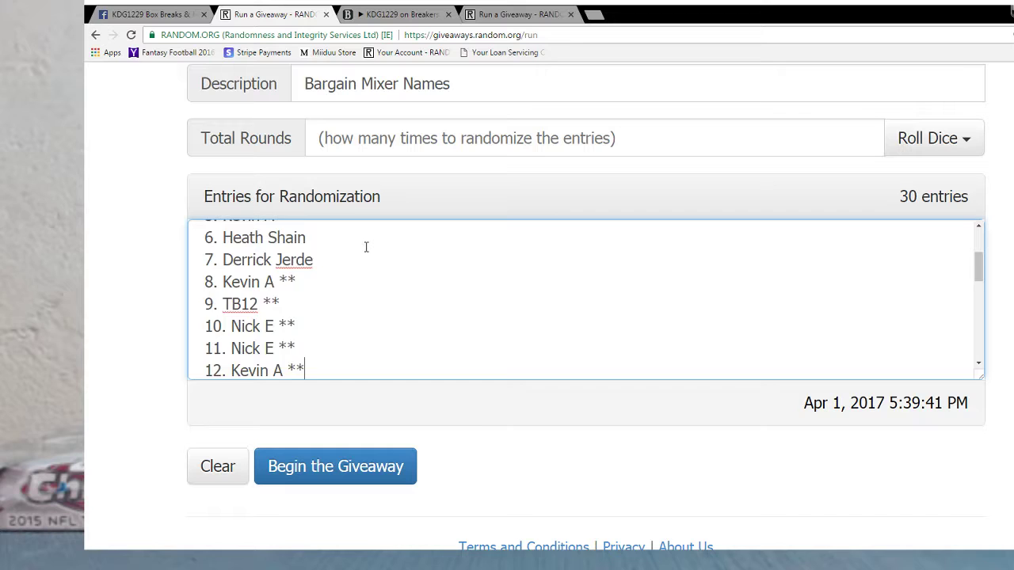
key(Down)
key(Down)
key(Down)
key(Down)
key(Down)
key(Down)
key(Down)
key(Down)
key(Down)
key(Down)
key(Down)
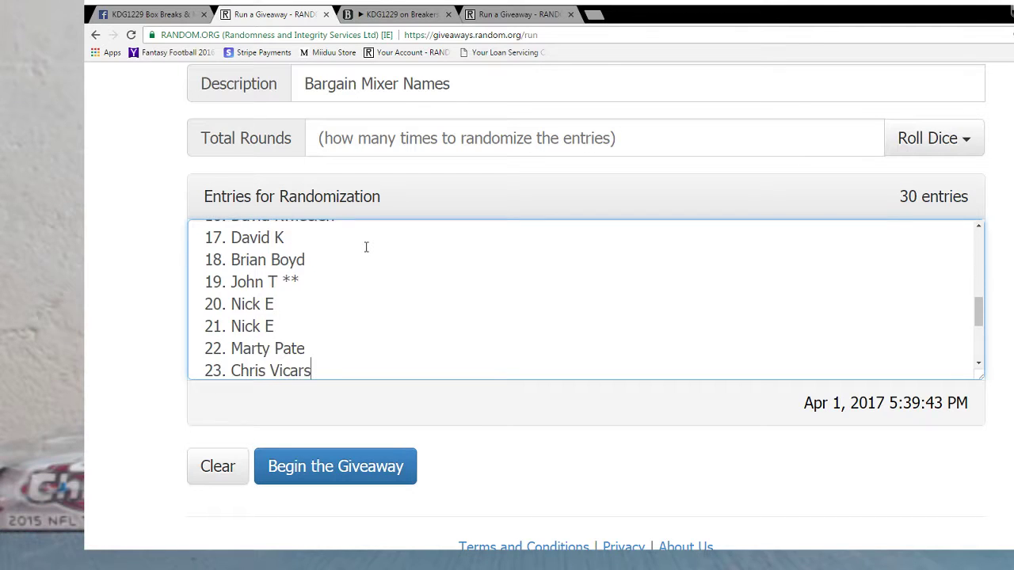
key(Down)
key(Down)
key(Down)
key(Down)
key(Down)
key(Down)
key(Down)
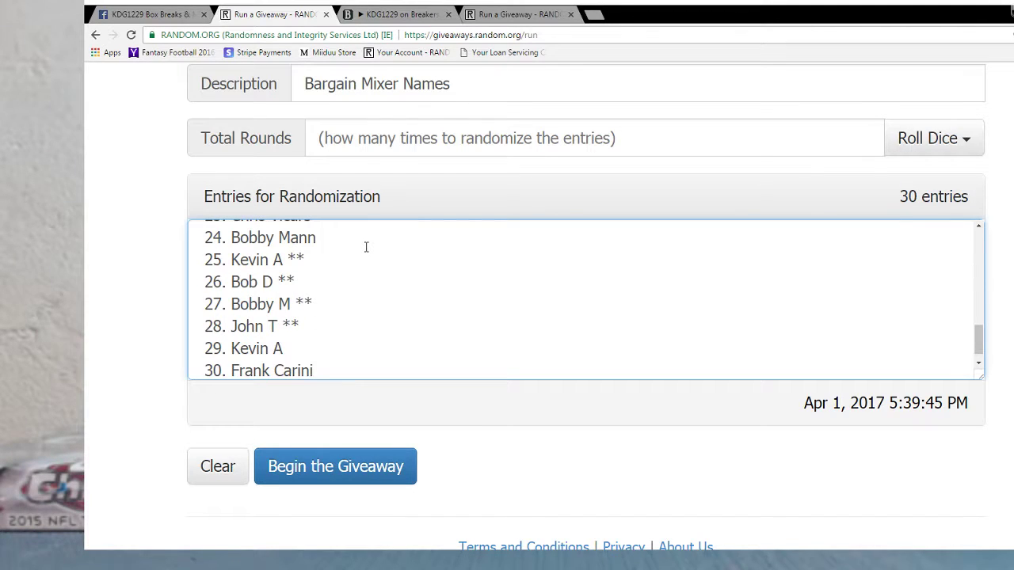
click(1012, 179)
scroll(1012, 179, up, 1)
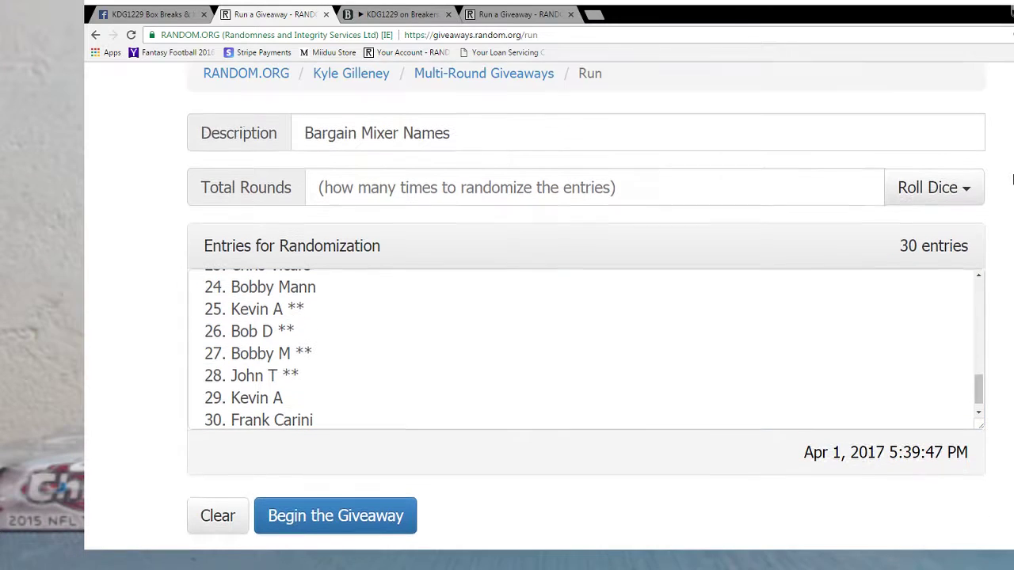
Roll 2d6 to set four rounds and begin the names giveaway.
click(934, 201)
click(863, 242)
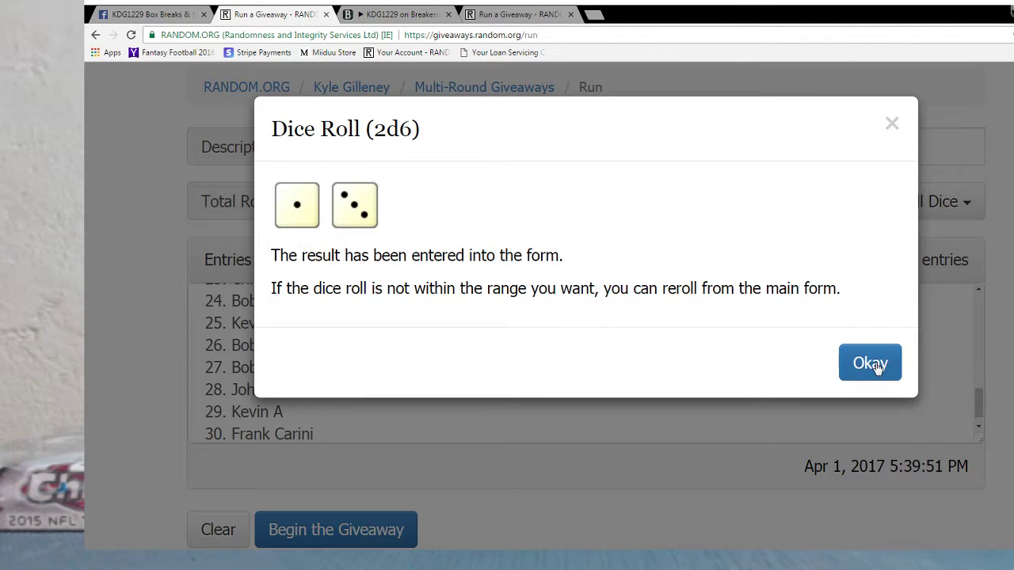
click(872, 364)
click(367, 540)
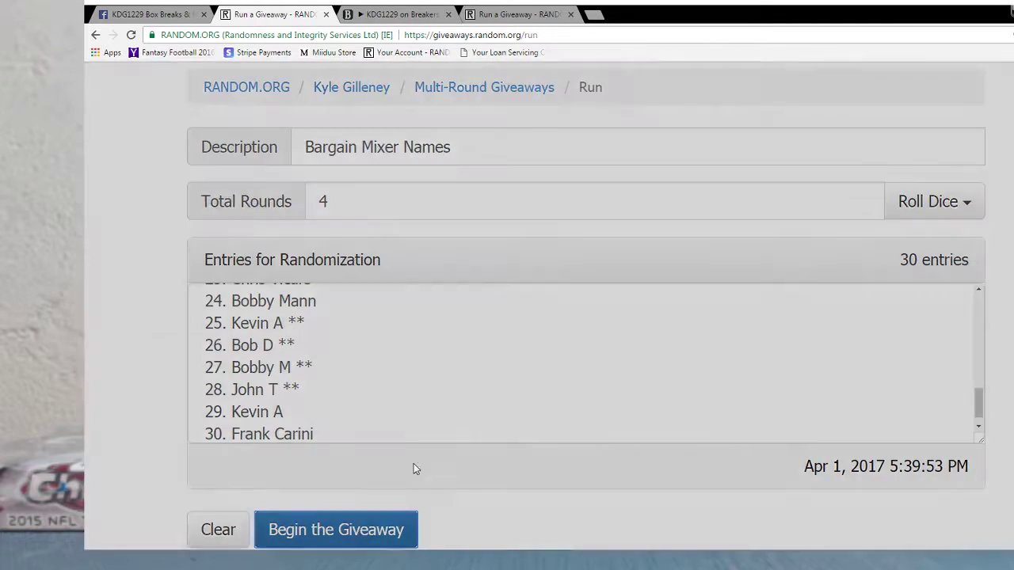
click(816, 368)
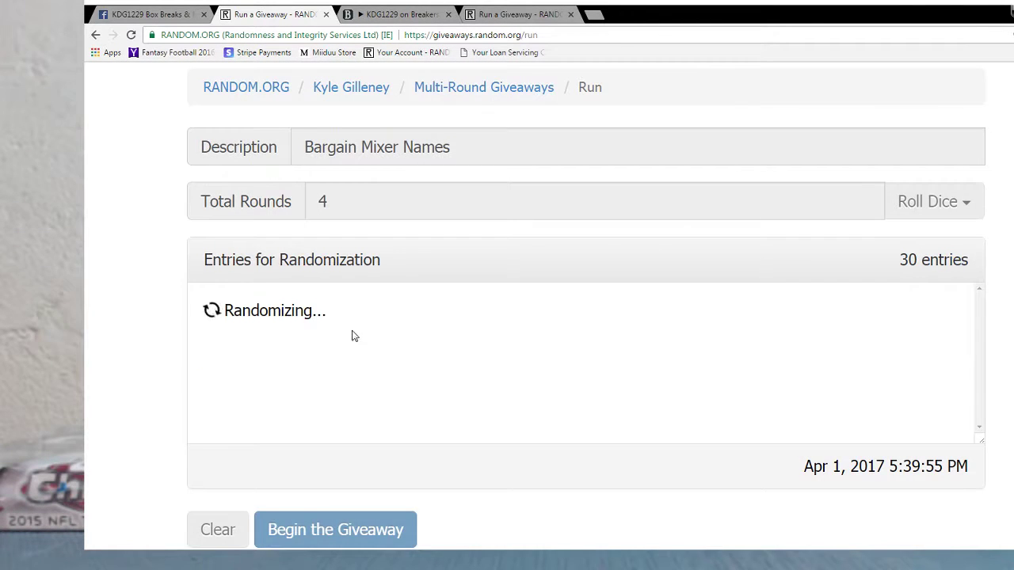
Run rounds two through four and select the final shuffled name list.
scroll(341, 317, down, 3)
scroll(341, 317, down, 5)
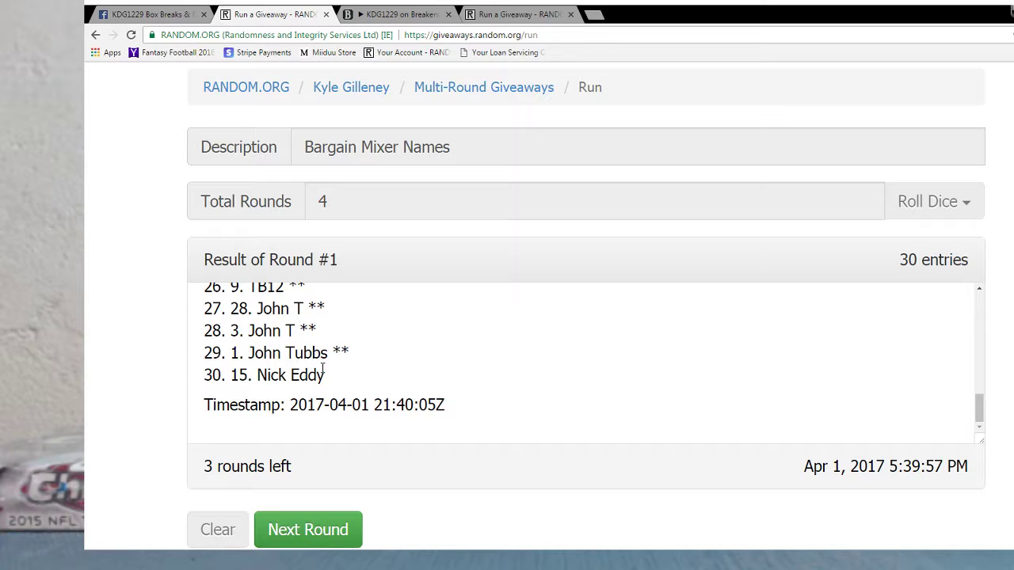
click(312, 526)
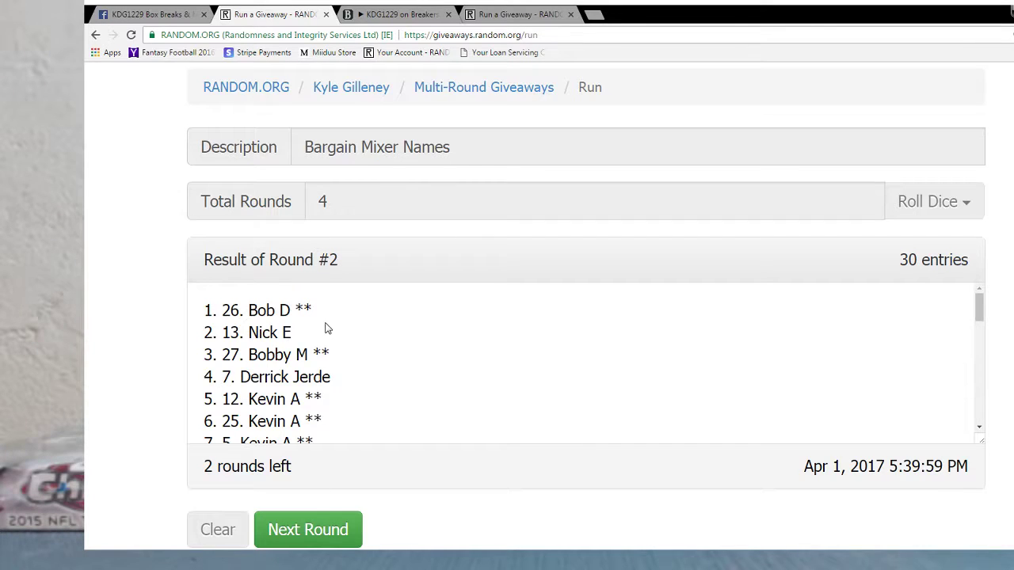
scroll(327, 328, down, 5)
scroll(327, 328, down, 3)
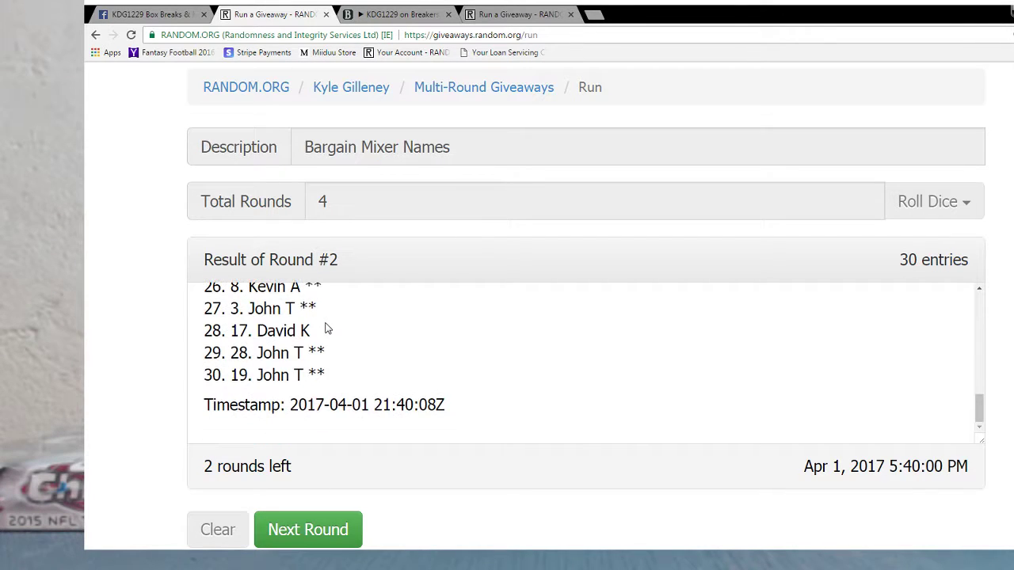
click(313, 537)
scroll(325, 317, down, 6)
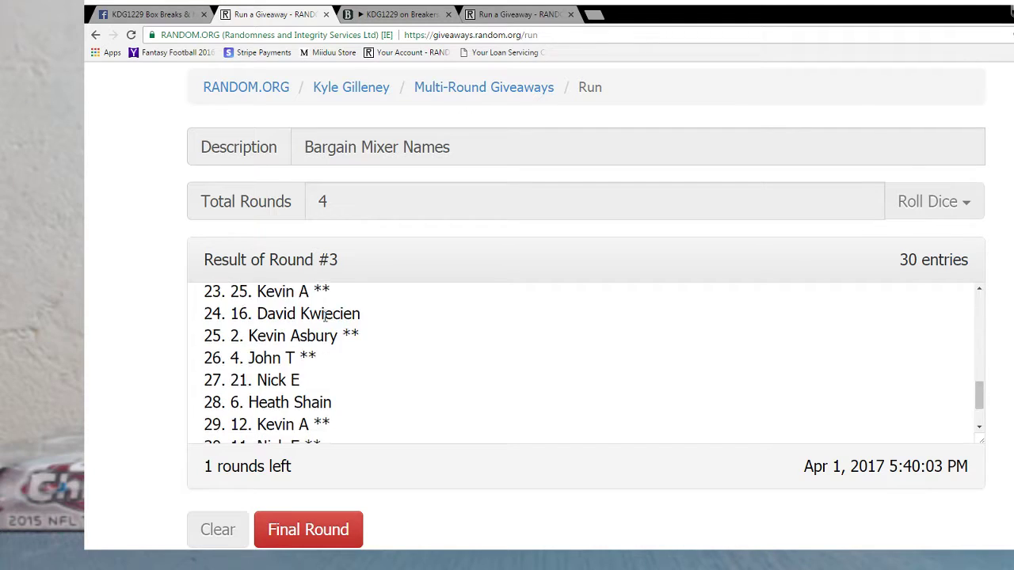
scroll(326, 325, down, 3)
click(321, 513)
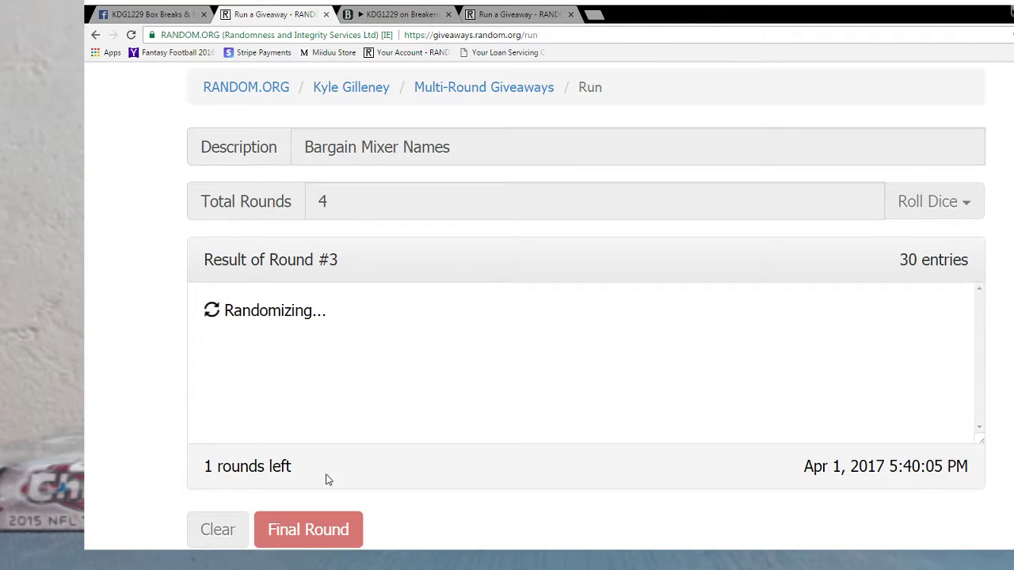
drag(207, 307, 331, 458)
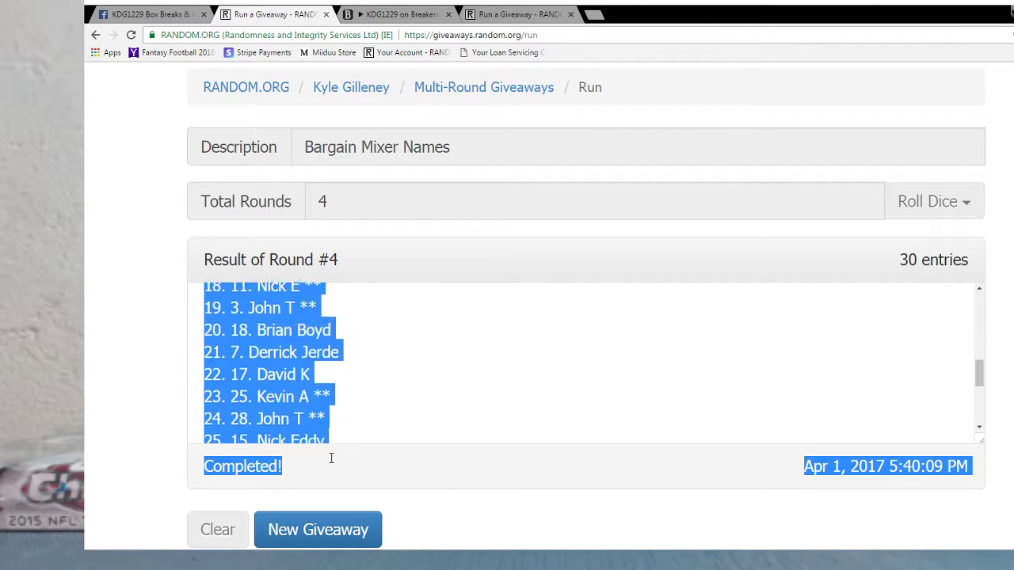
drag(331, 458, 313, 336)
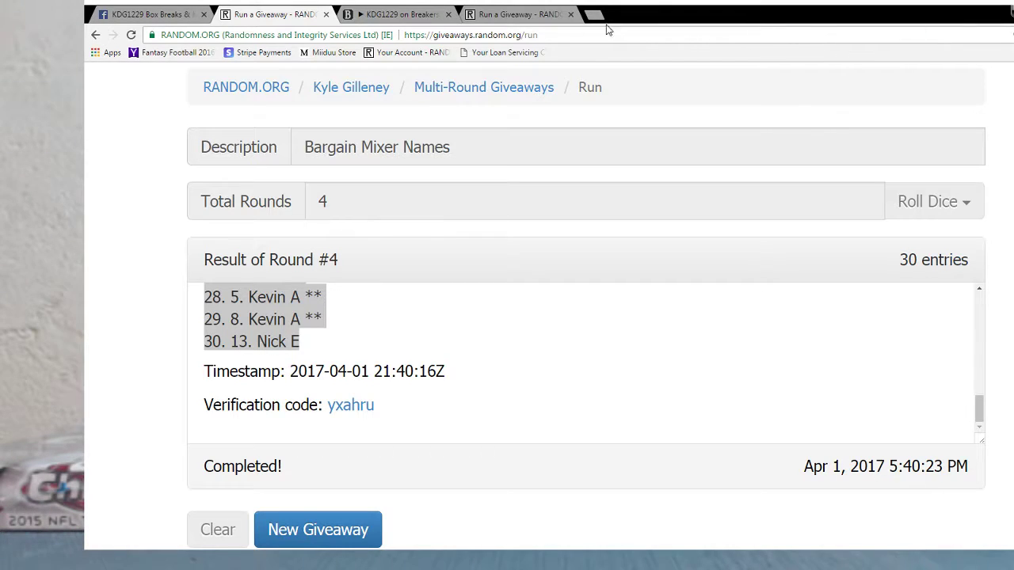
Switch to the Bargain Mixer Teams giveaway and scroll its 30 team entries down to Rams.
click(511, 13)
scroll(306, 322, up, 5)
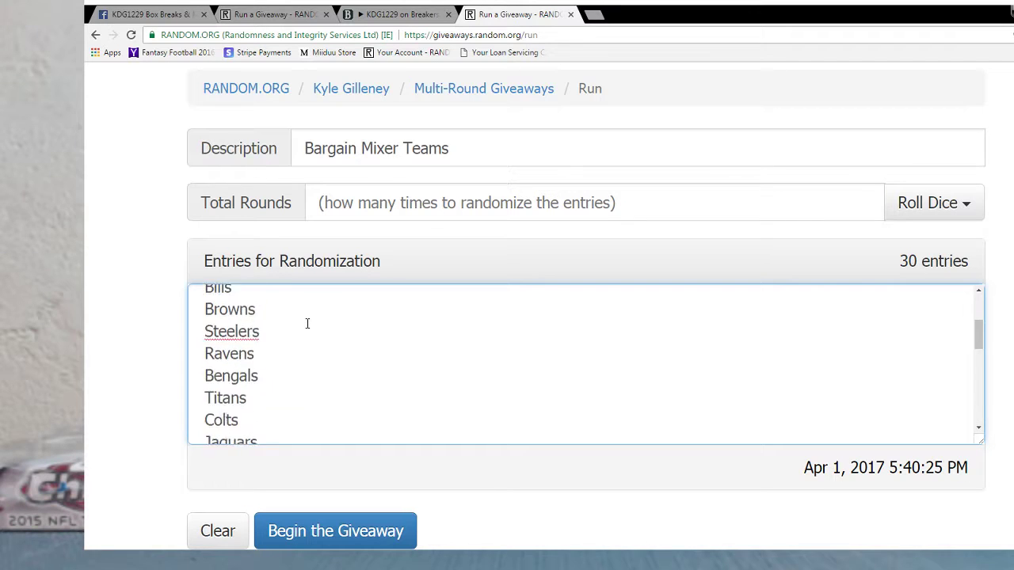
scroll(306, 322, up, 2)
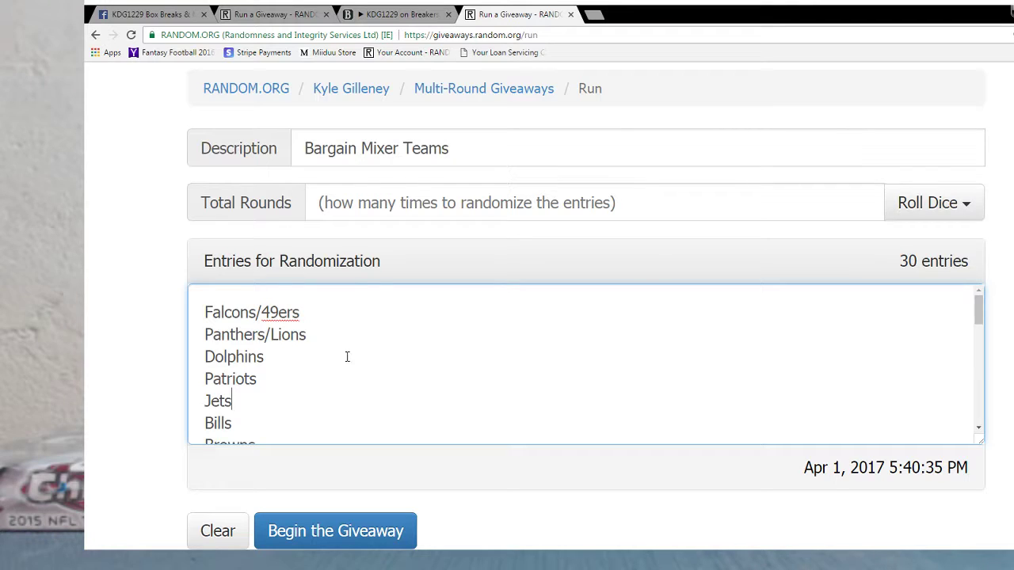
scroll(347, 356, down, 5)
scroll(347, 356, down, 3)
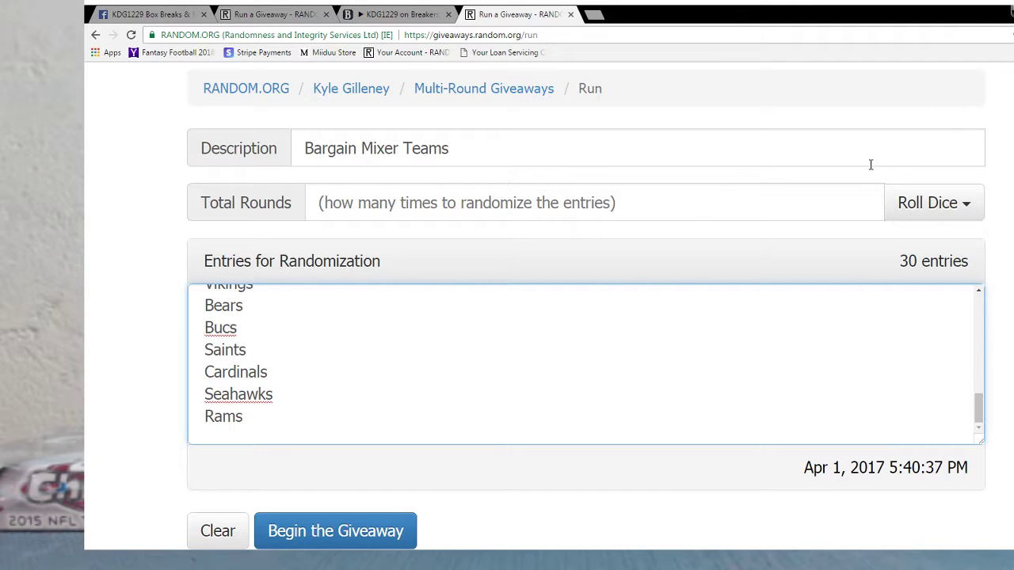
Roll 2d6 for Total Rounds, then replace the rolled 3 with 4.
click(909, 205)
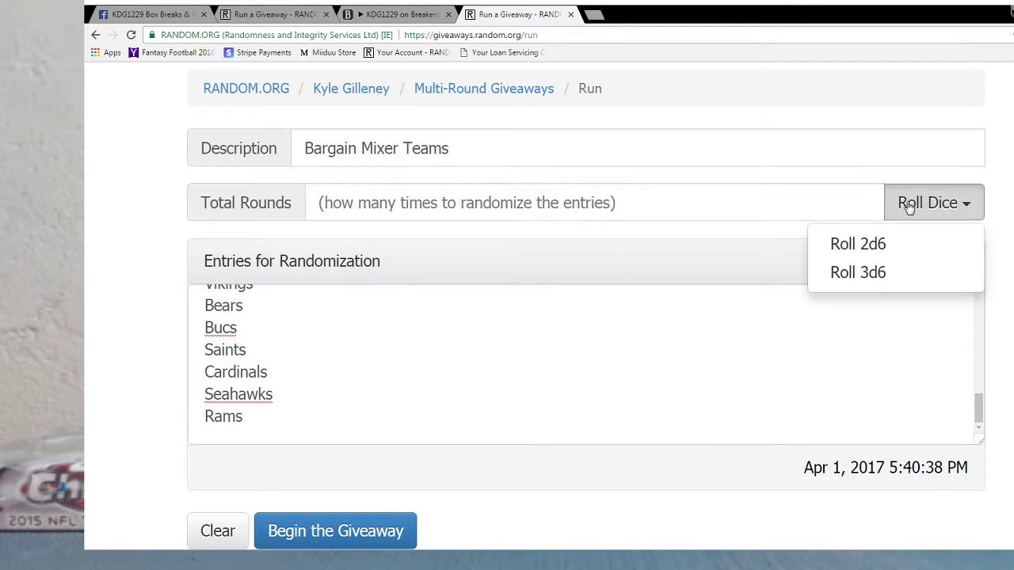
click(874, 243)
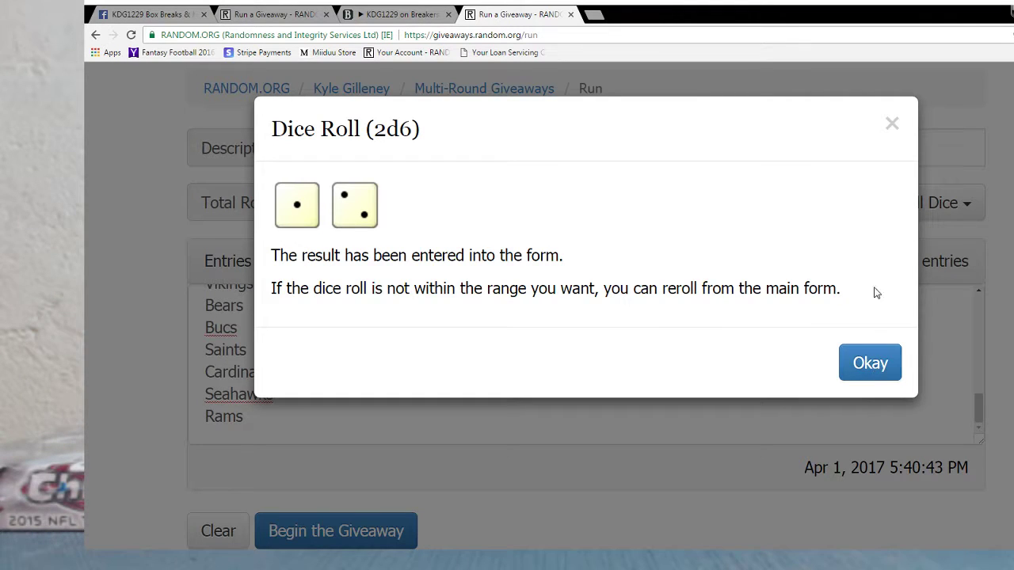
click(892, 124)
click(365, 208)
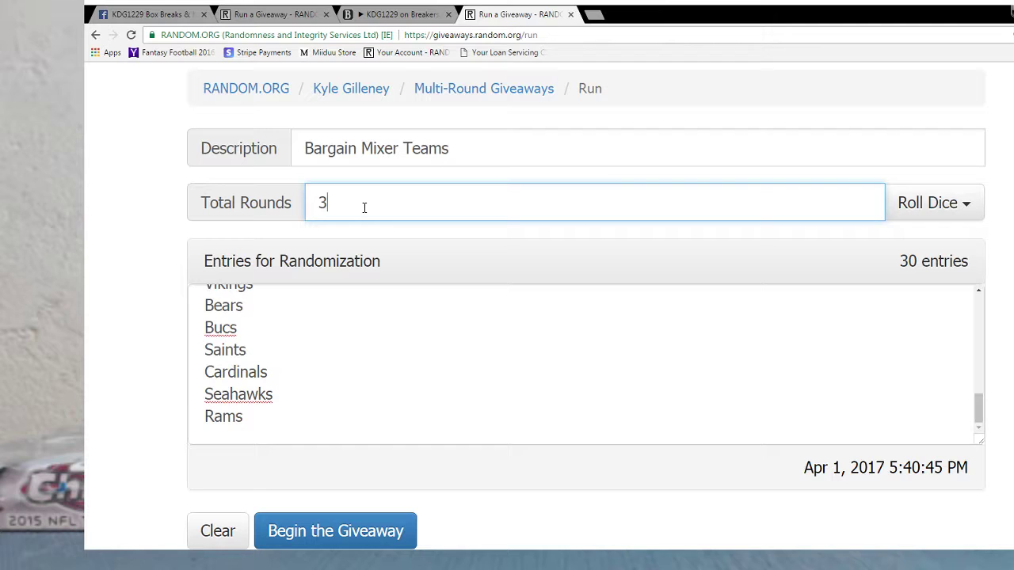
key(BackSpace)
text(4)
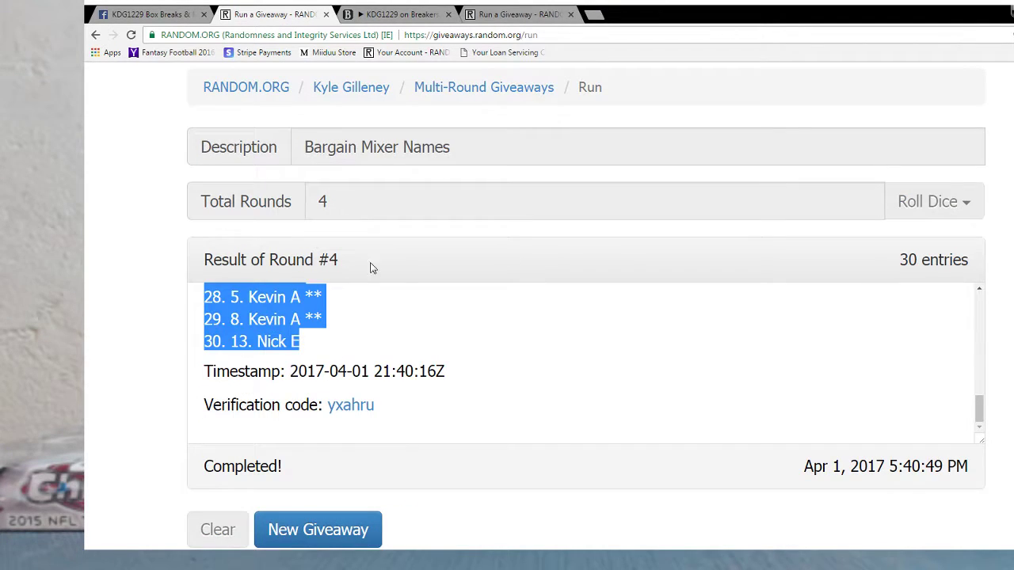
click(511, 17)
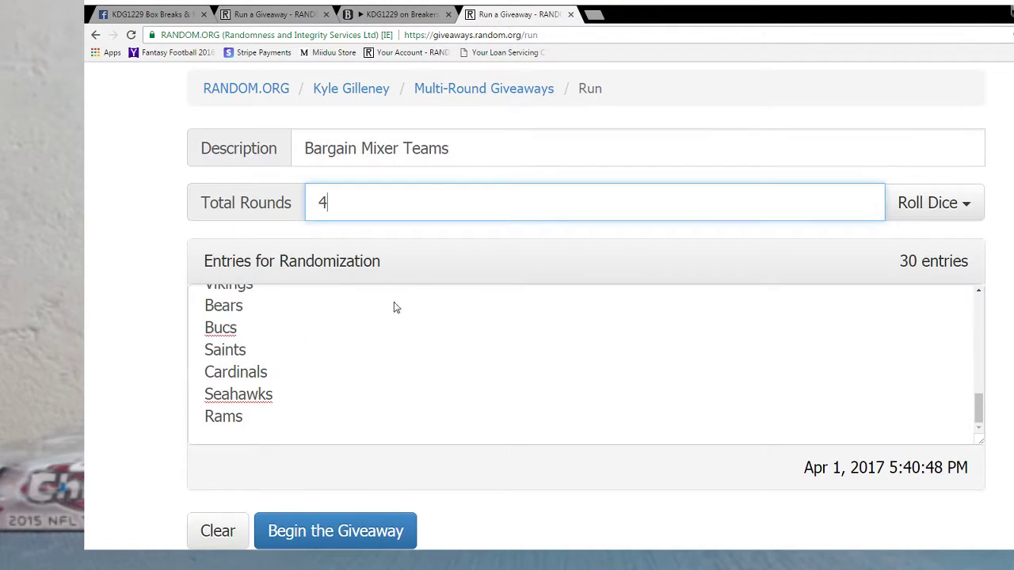
Begin the teams giveaway and run rounds two, three and the final fourth round.
click(331, 333)
click(333, 530)
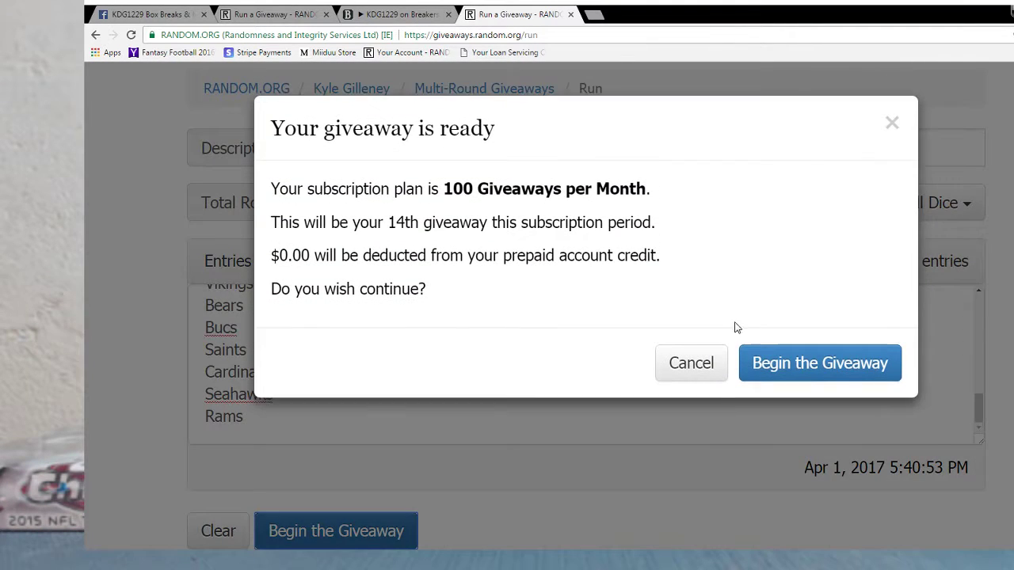
click(788, 362)
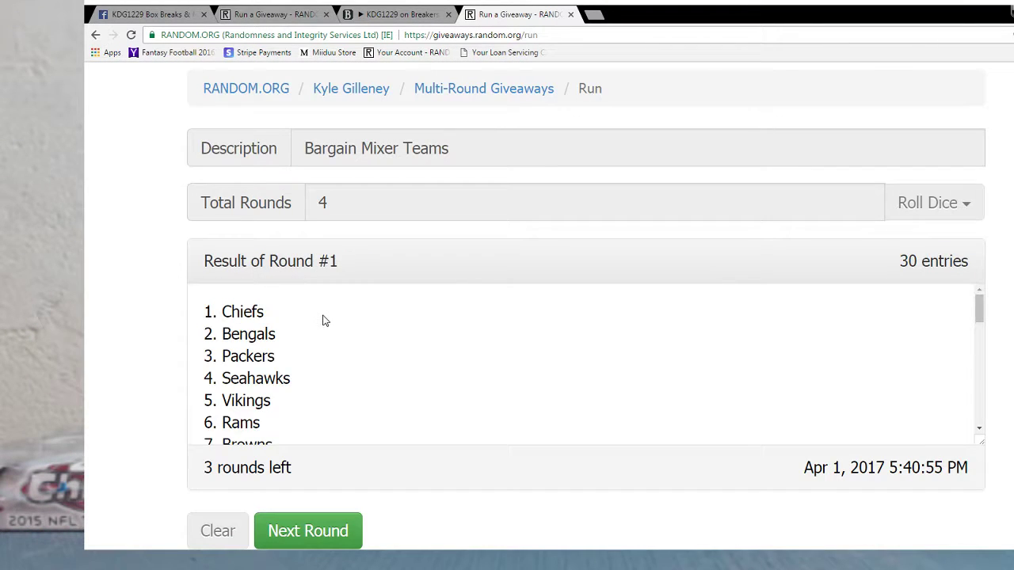
scroll(322, 319, down, 5)
scroll(322, 319, down, 2)
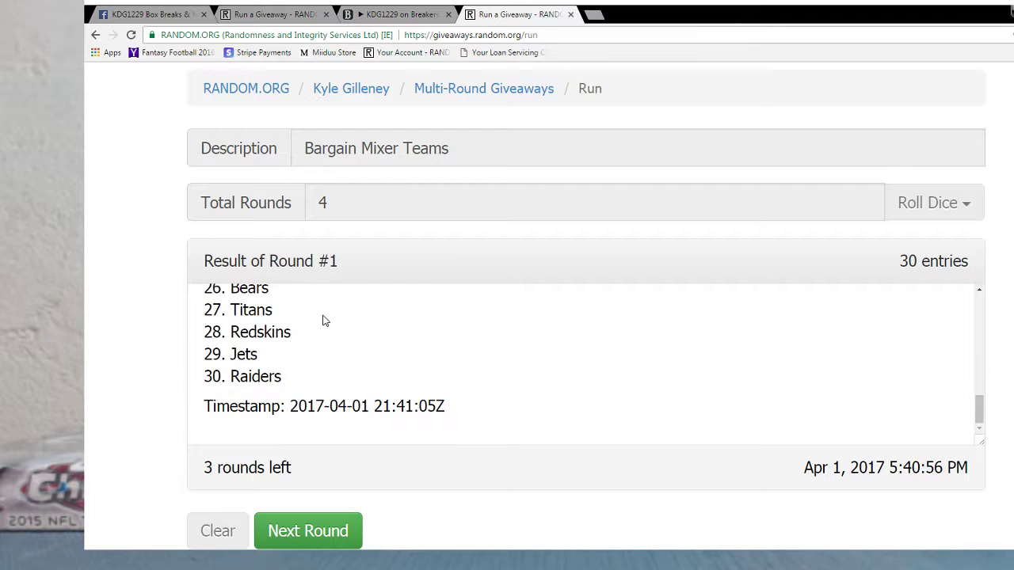
click(306, 534)
scroll(312, 368, down, 6)
scroll(311, 369, down, 2)
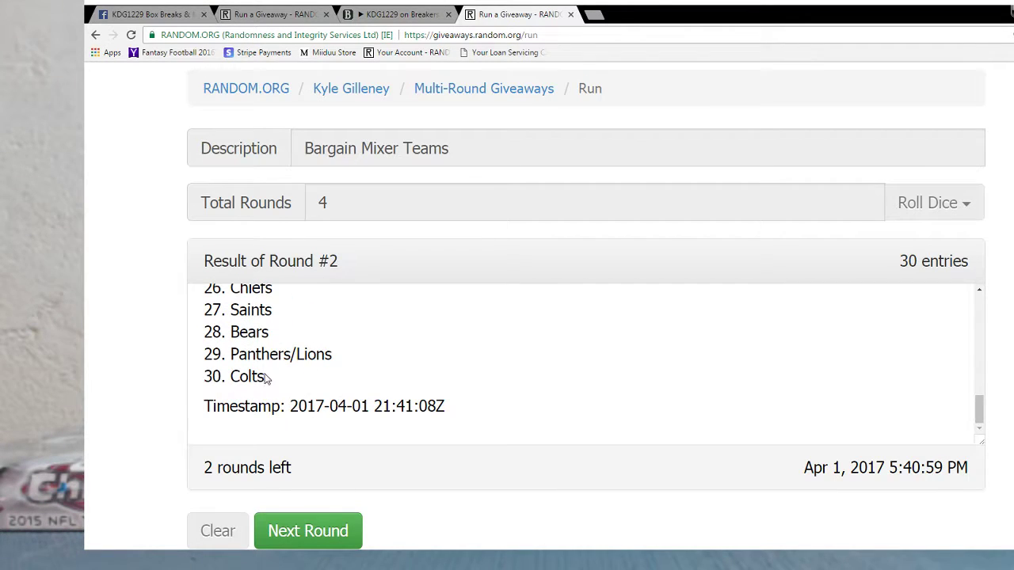
click(311, 534)
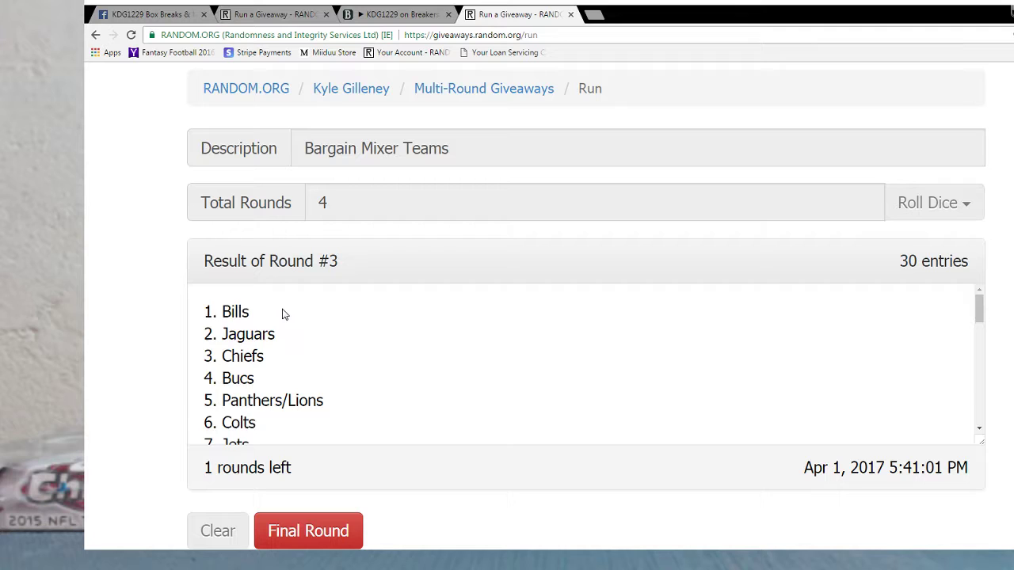
scroll(285, 317, down, 6)
scroll(289, 373, down, 2)
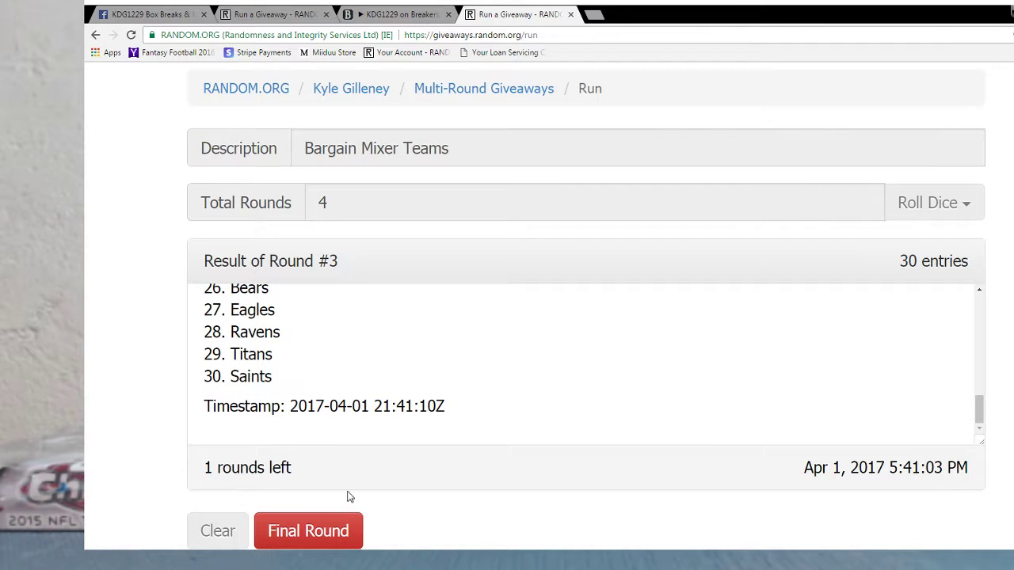
click(307, 526)
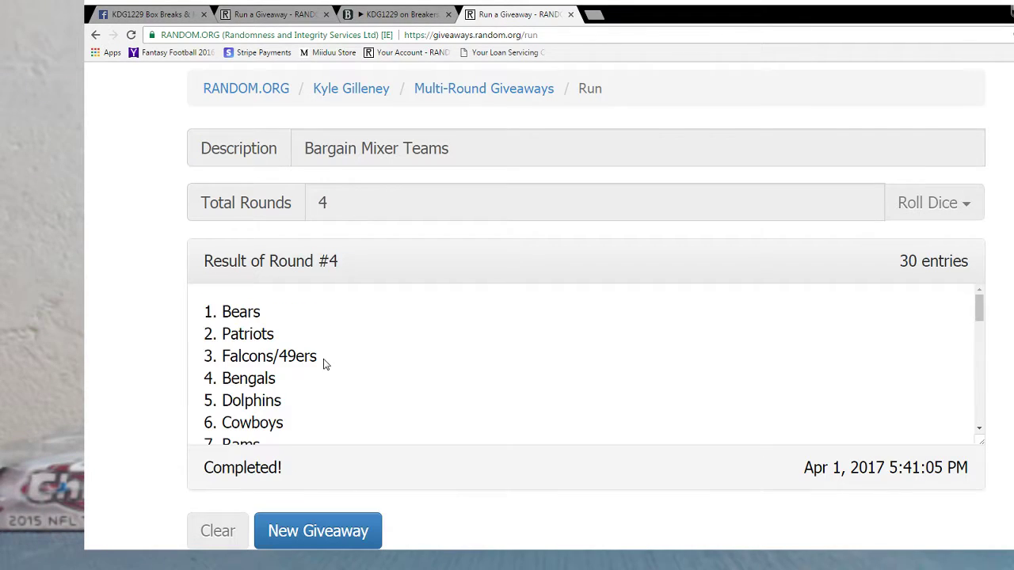
Select the Round #4 team list from 1. Bears to 30. Vikings and switch windows.
mouse_move(222, 317)
mouse_down()
mouse_move(304, 460)
mouse_move(286, 351)
mouse_up()
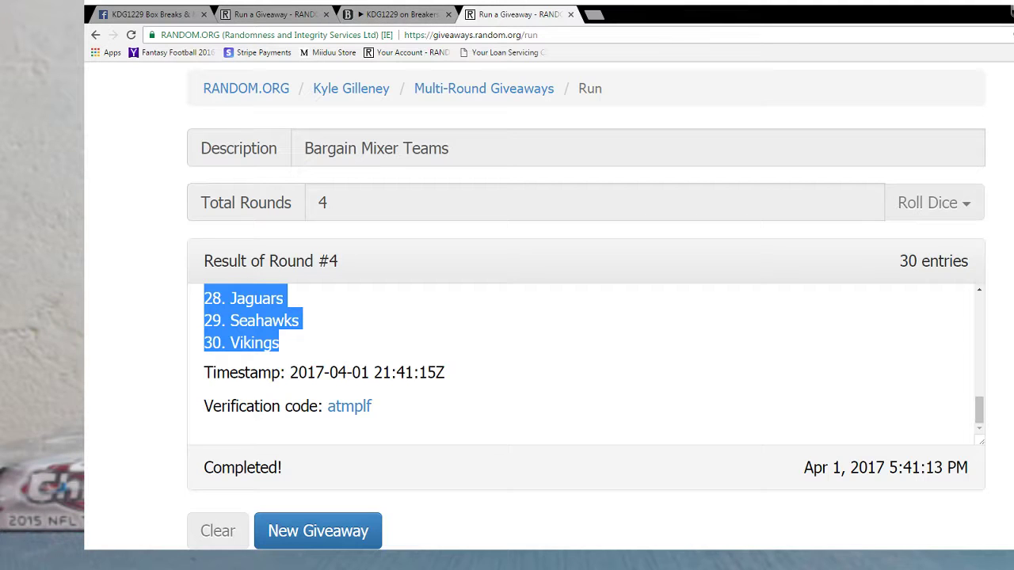
key(alt+Tab)
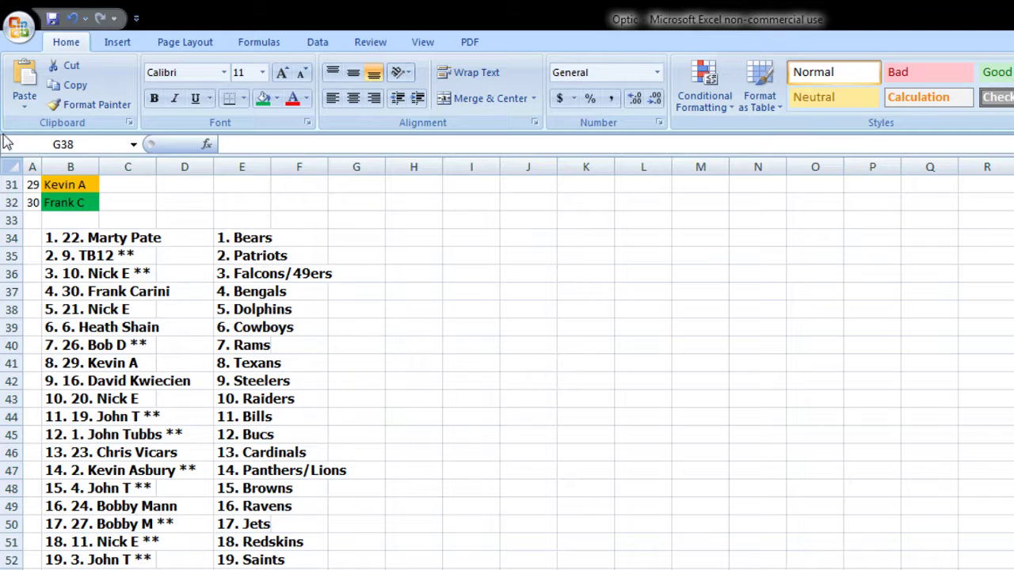
click(288, 236)
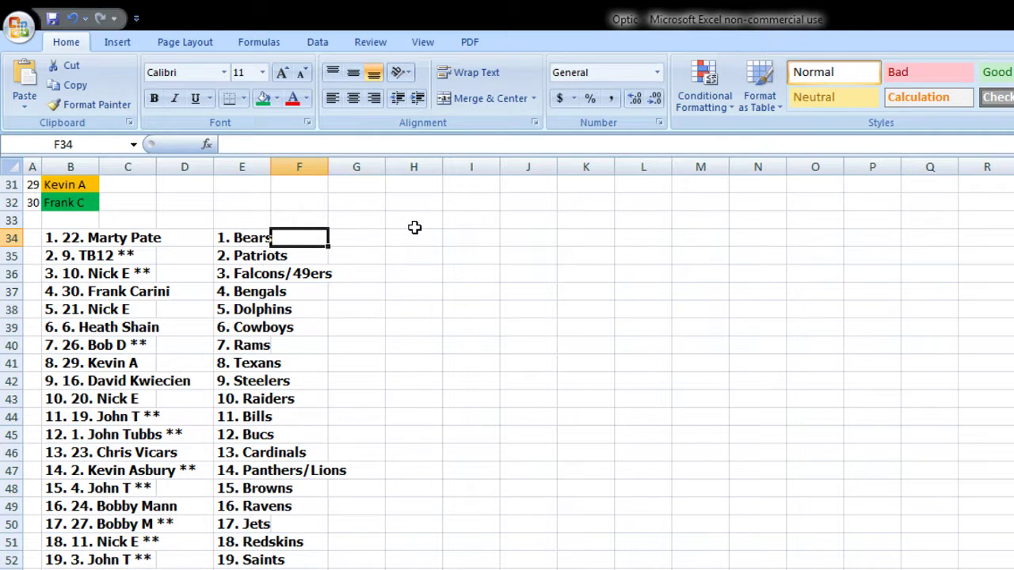
key(Down)
key(Down)
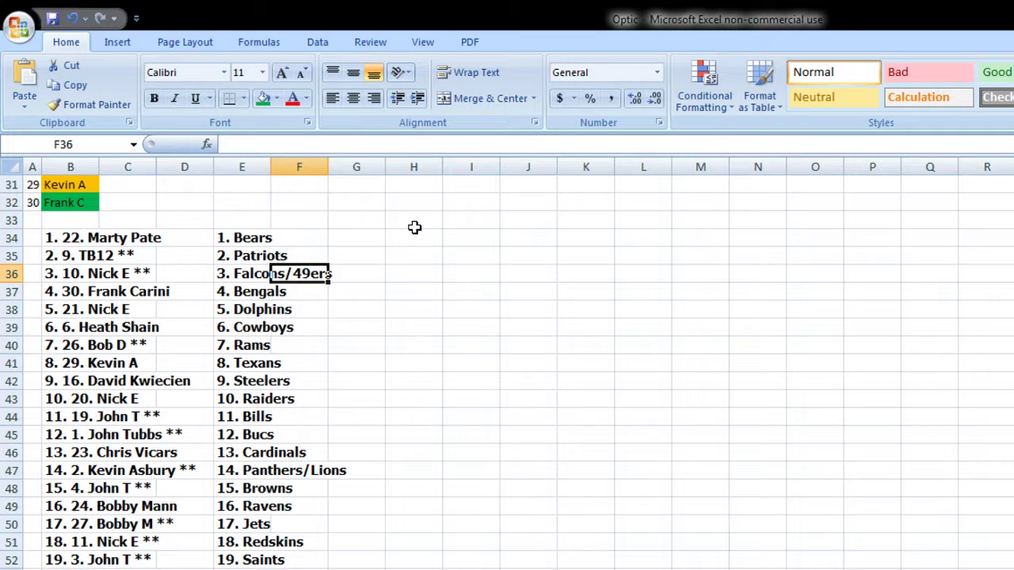
key(Down)
key(Down)
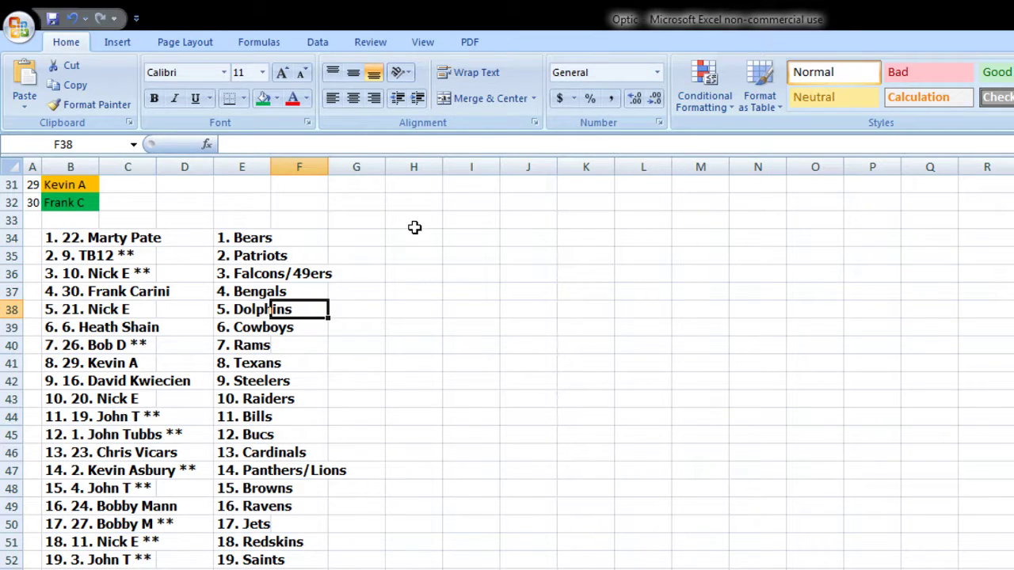
key(Down)
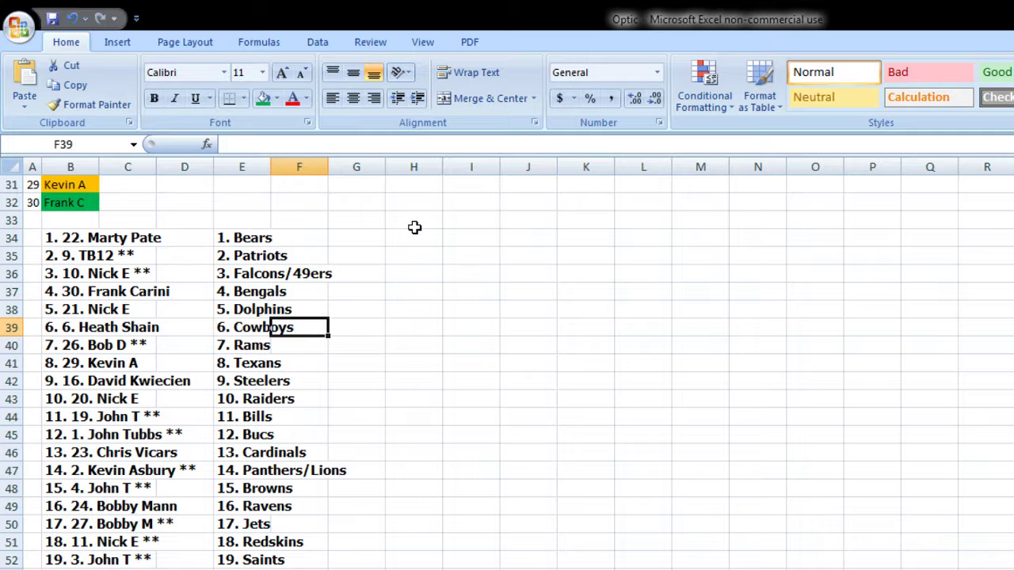
key(Down)
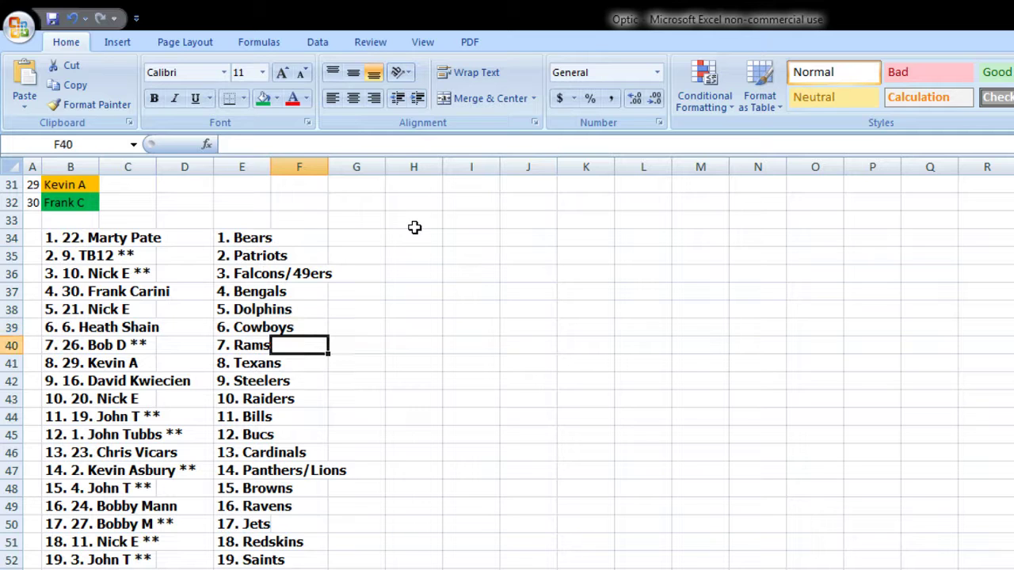
key(Down)
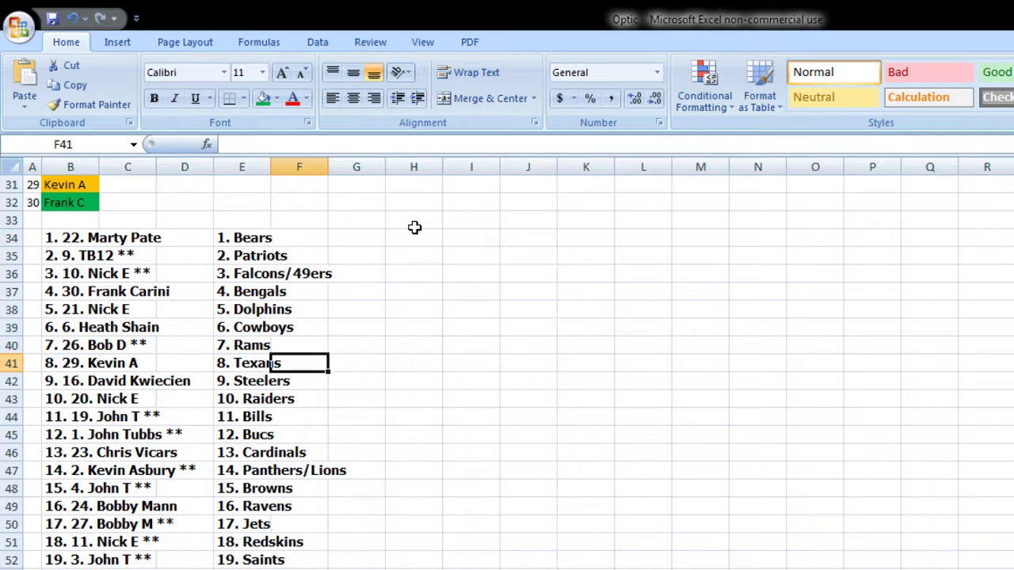
key(Down)
key(Down)
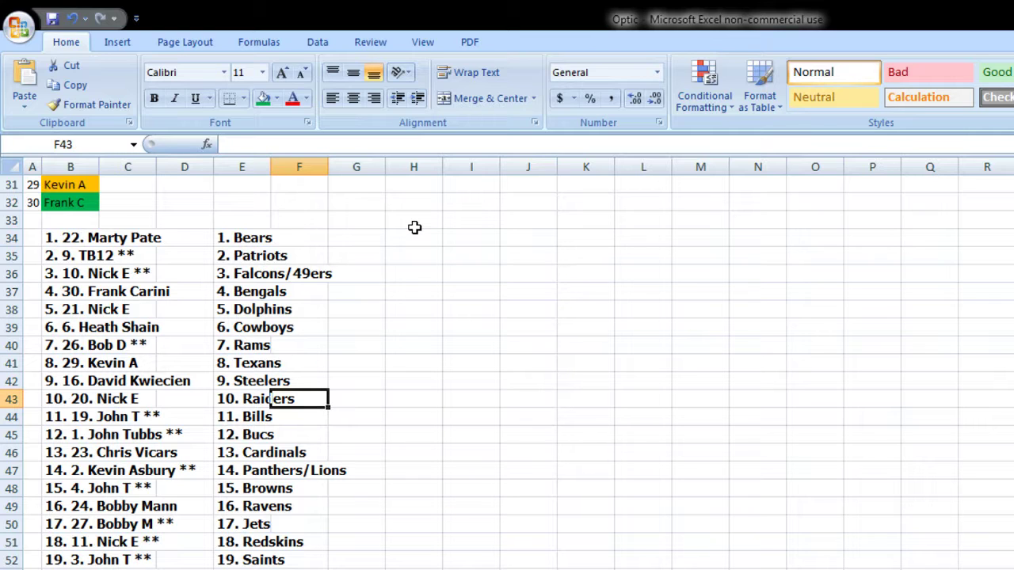
key(Down)
key(Down)
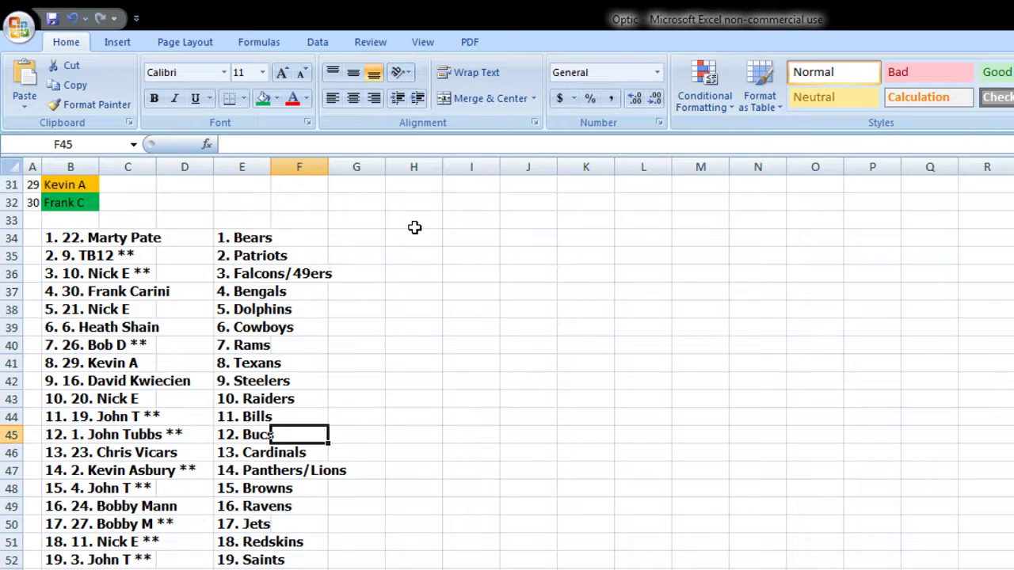
key(Down)
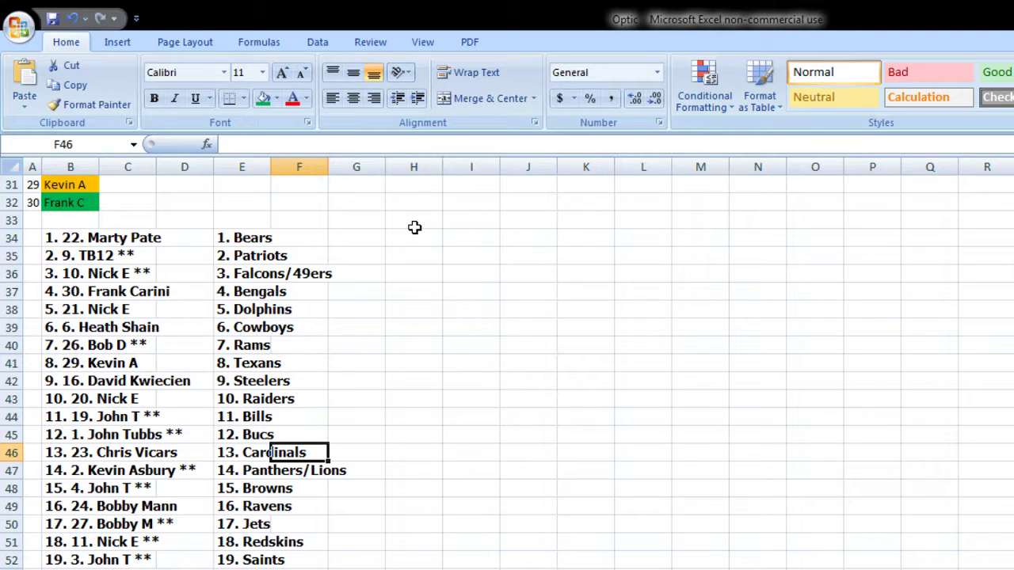
key(Down)
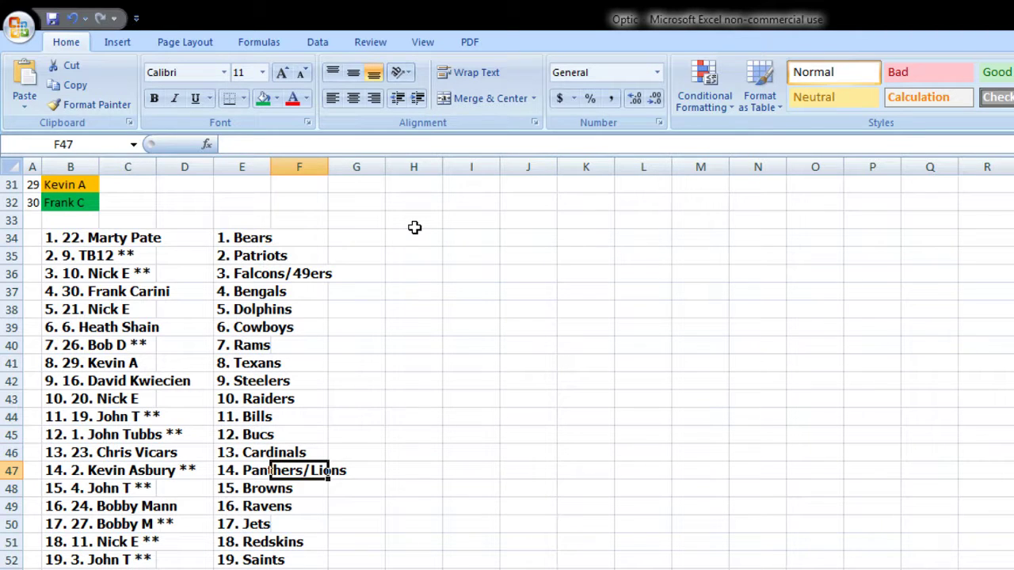
key(Down)
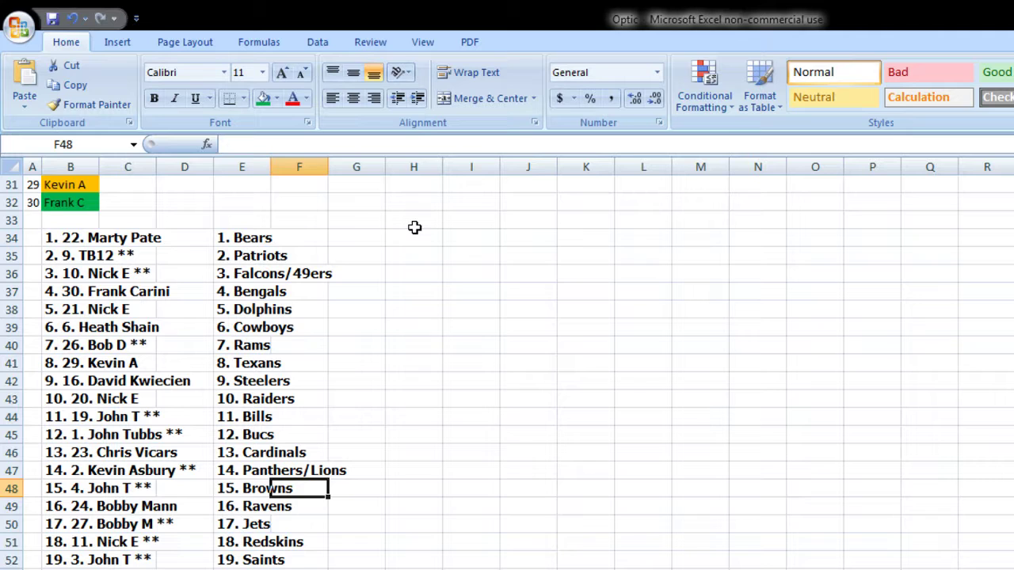
key(Down)
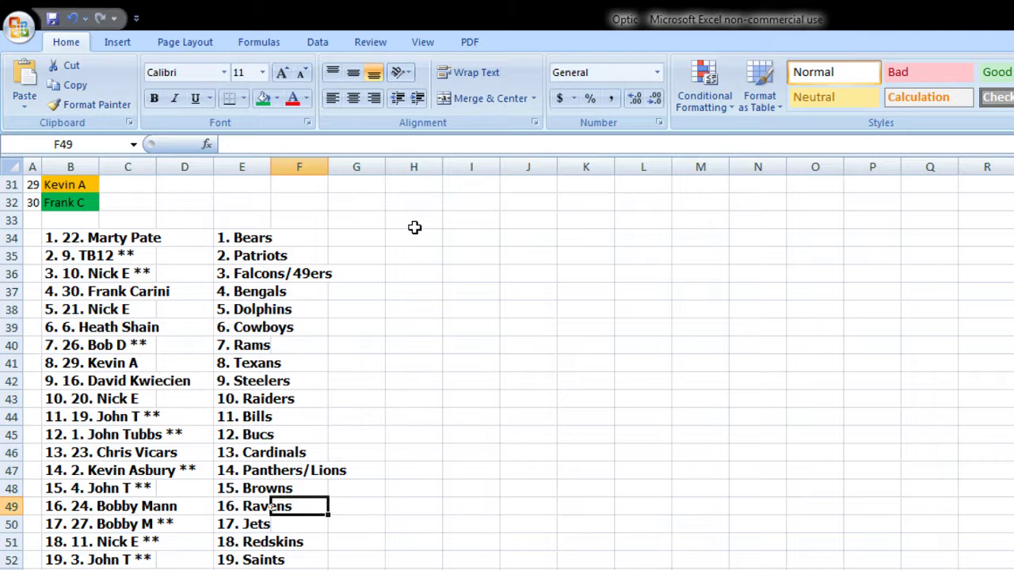
key(Down)
key(Down)
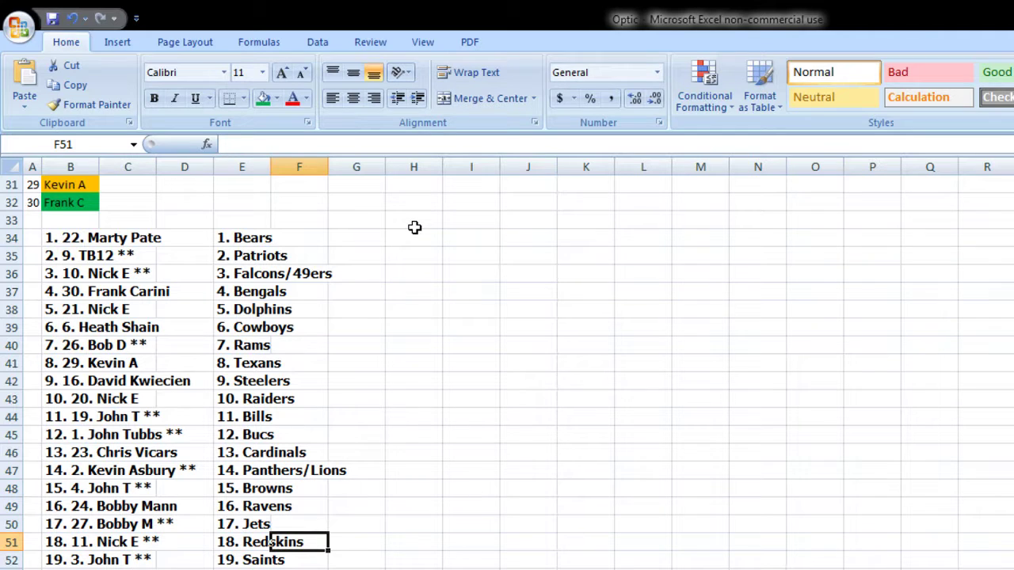
key(Down)
key(Down)
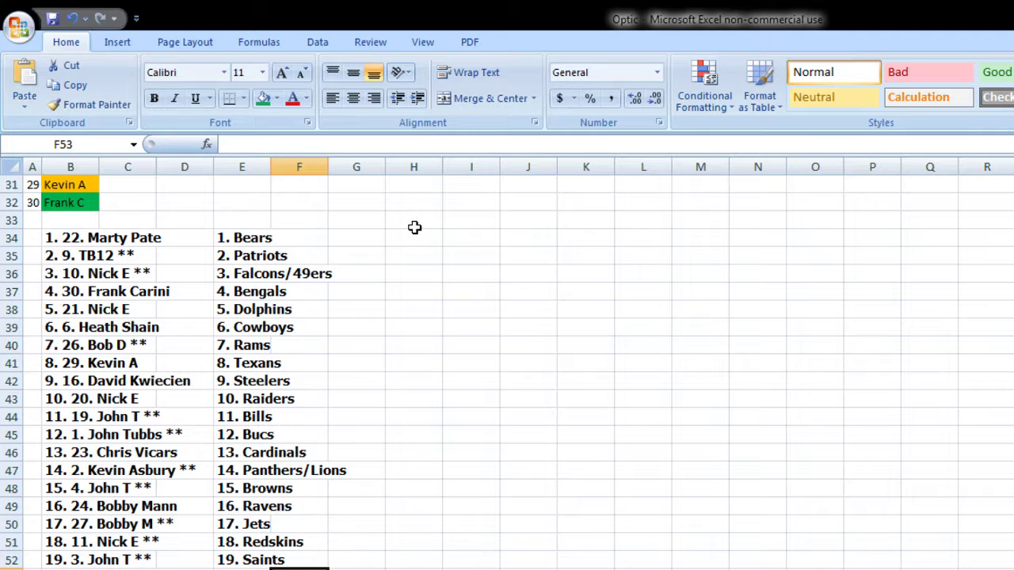
key(Down)
key(Down)
key(Down)
key(Down)
key(Down)
key(Down)
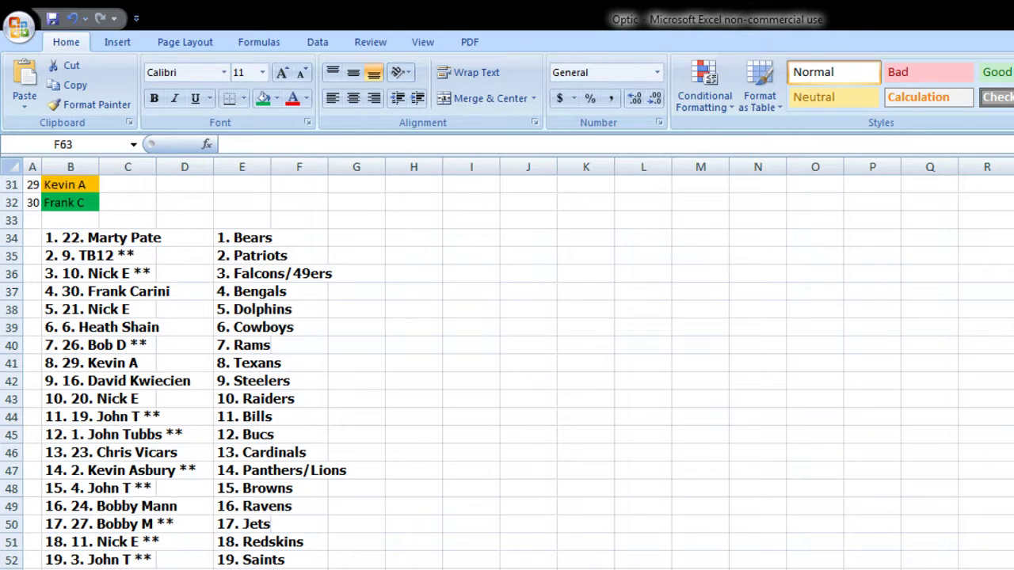
Scroll the worksheet to rows 43–63, down to pick 30 with the Vikings.
scroll(318, 475, down, 3)
scroll(318, 475, down, 1)
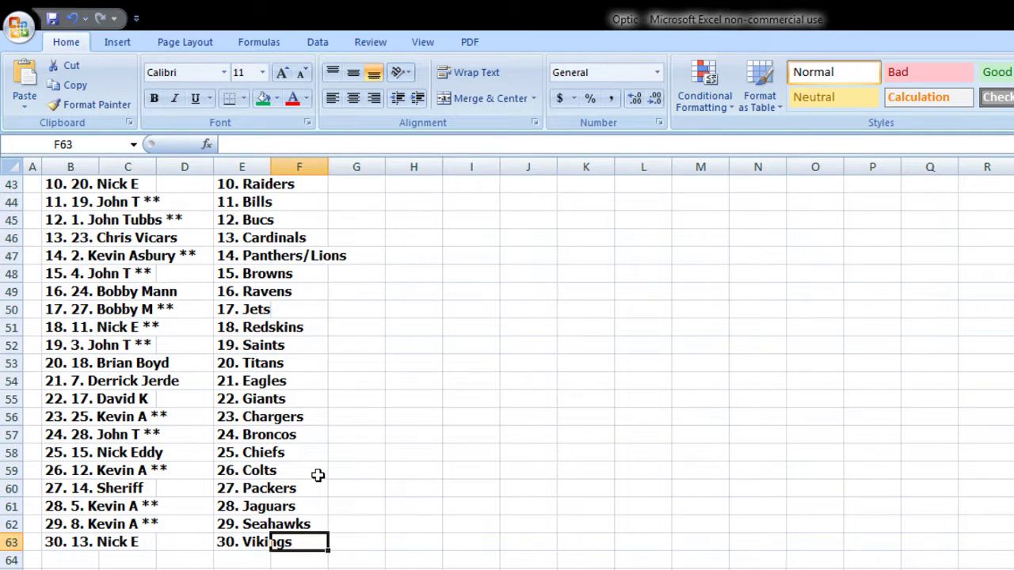